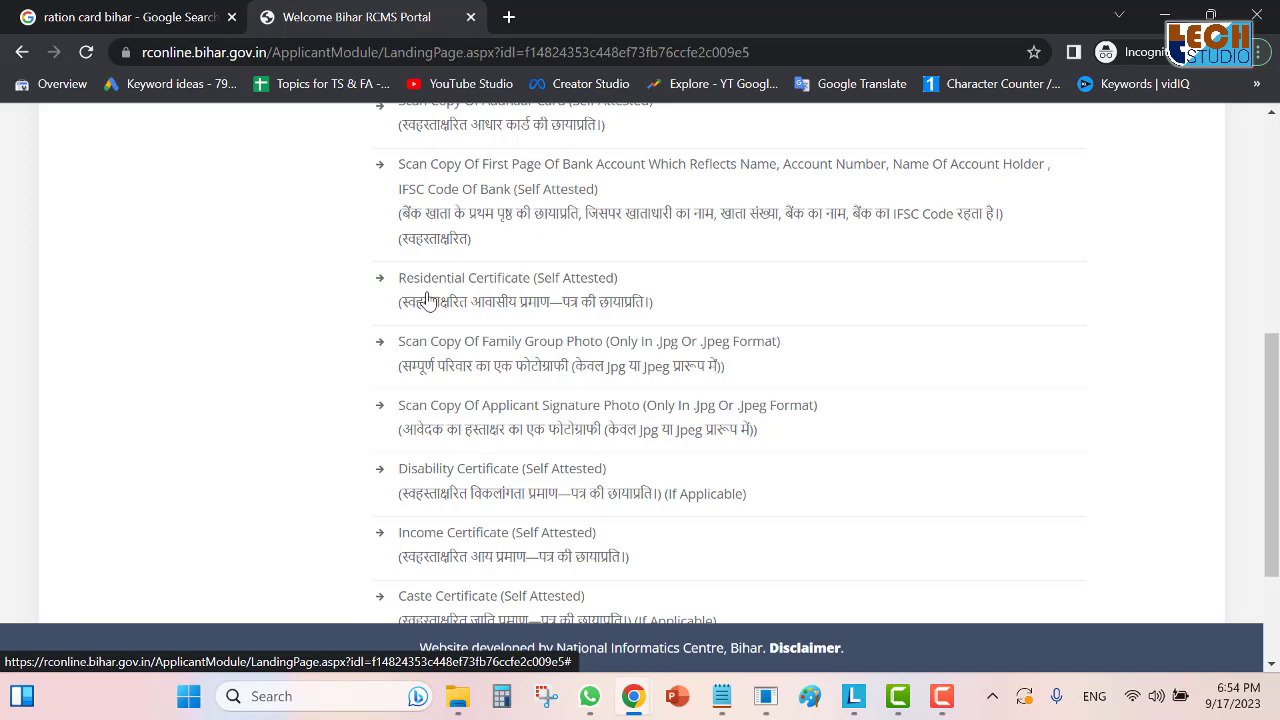
Read through the instructions listing the documents required for issuance of a new ration card.
scroll(432, 303, "down", 1)
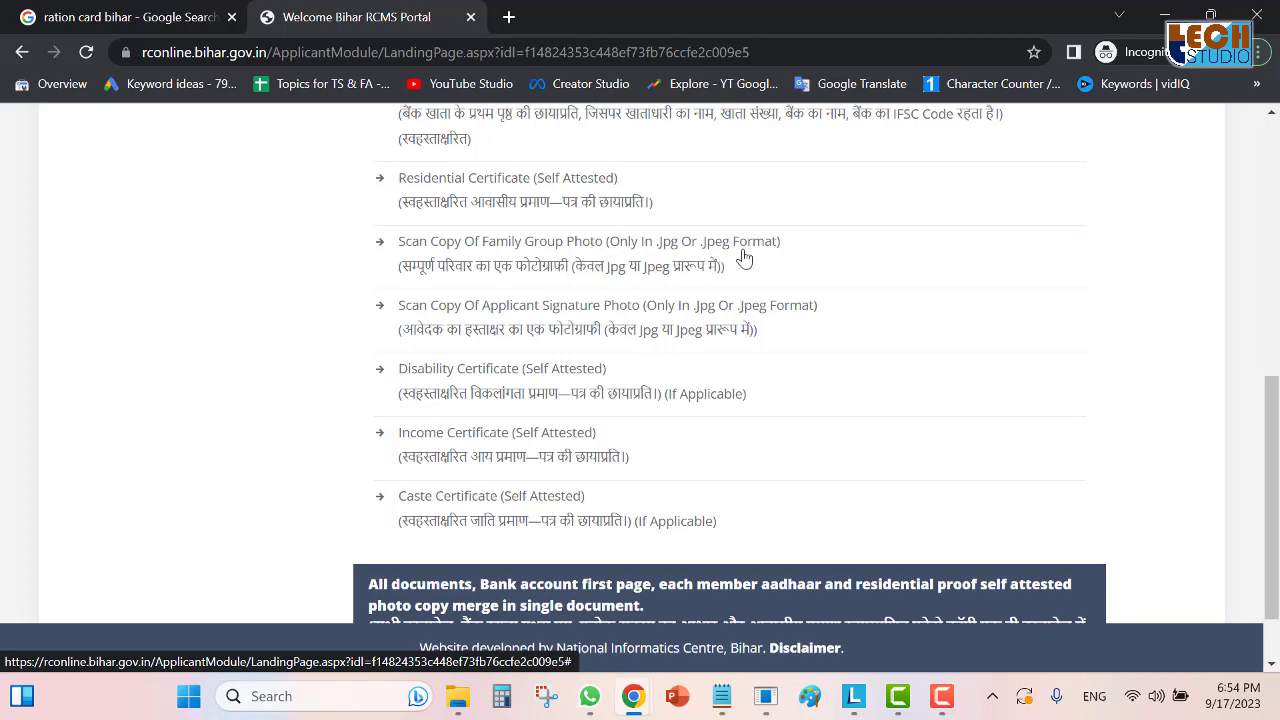
scroll(738, 253, "down", 1)
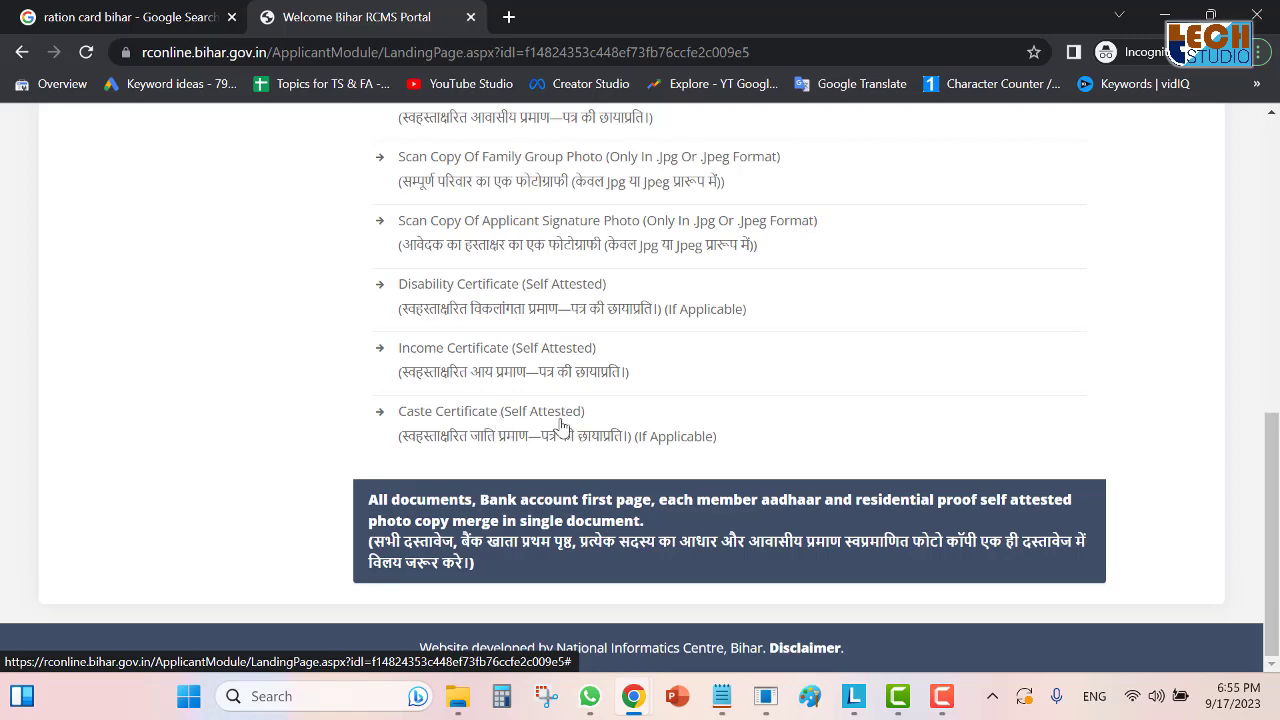
scroll(560, 425, "up", 7)
scroll(545, 320, "down", 2)
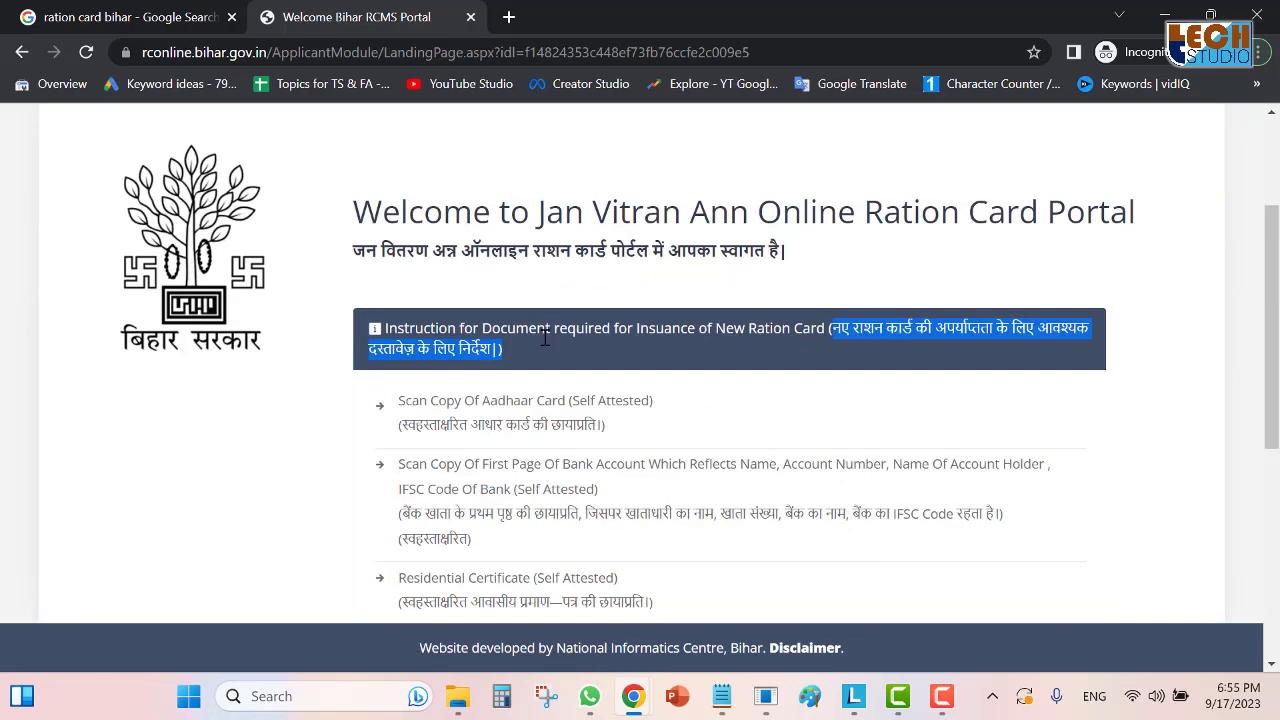
left_click(375, 328)
scroll(337, 413, "down", 2)
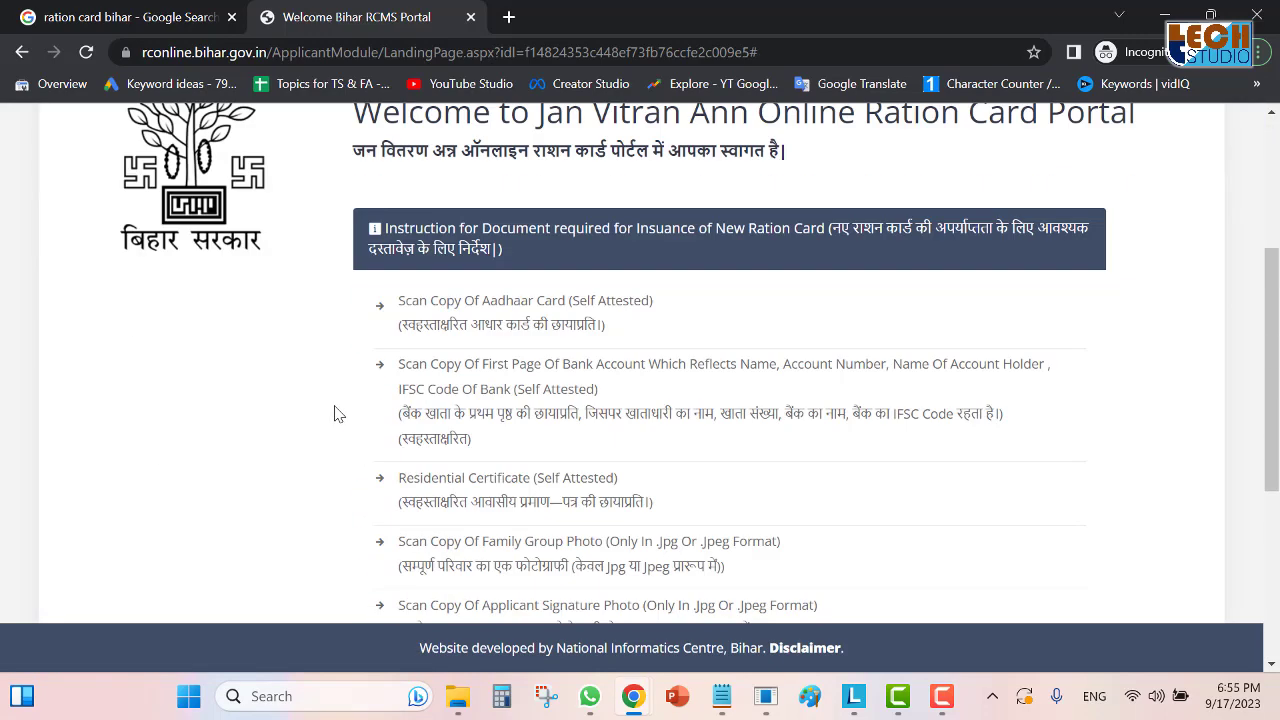
scroll(335, 413, "up", 2)
scroll(335, 413, "down", 3)
left_click(409, 414)
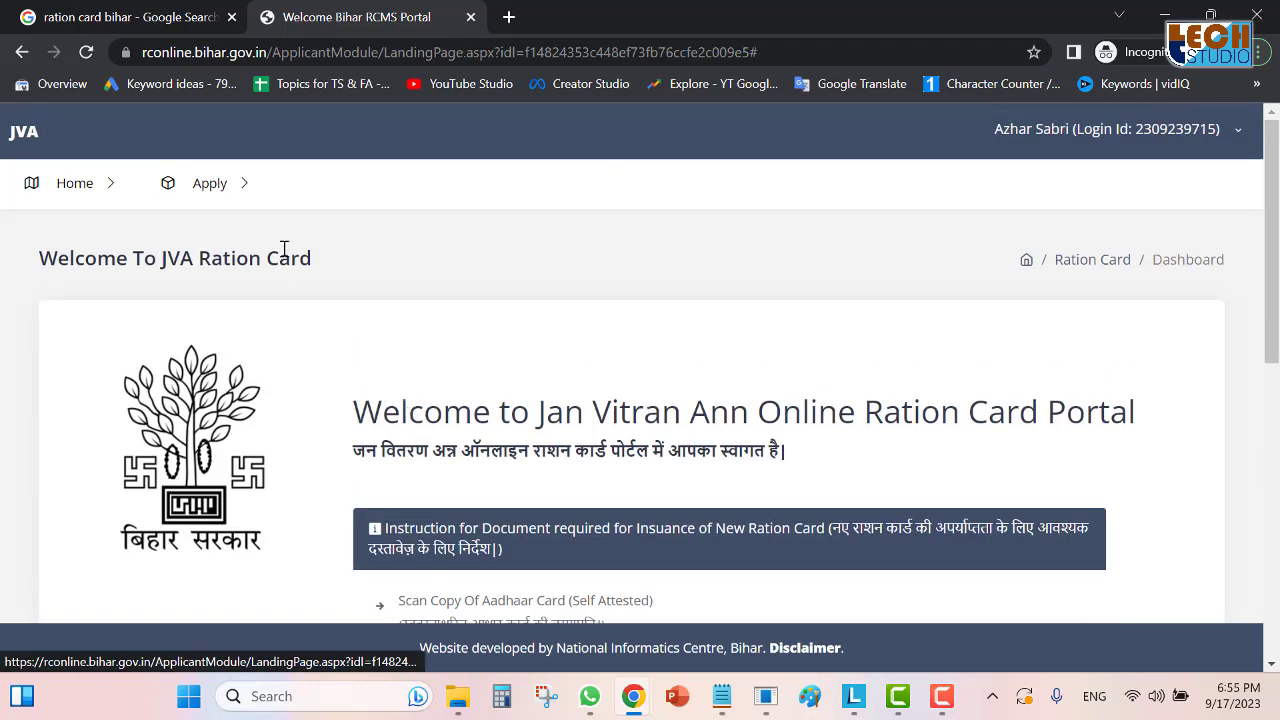
Open the new ration card application form for rural areas.
left_click(210, 185)
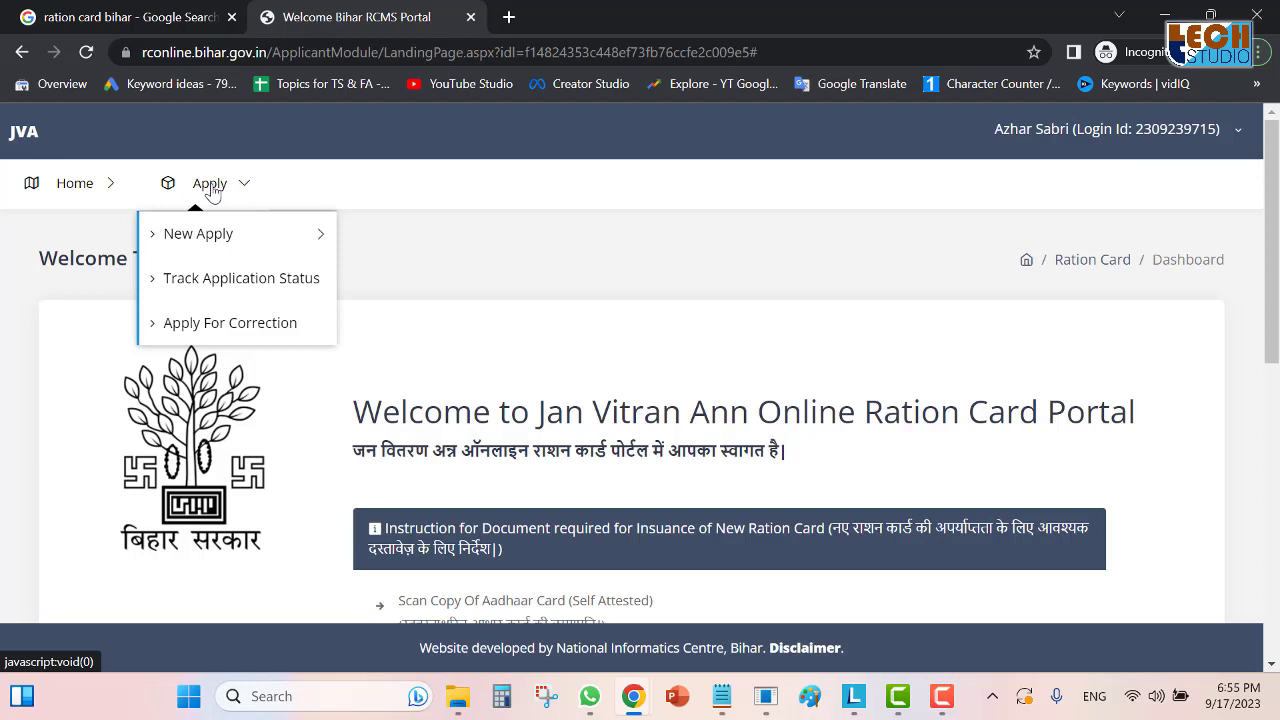
mouse_move(198, 236)
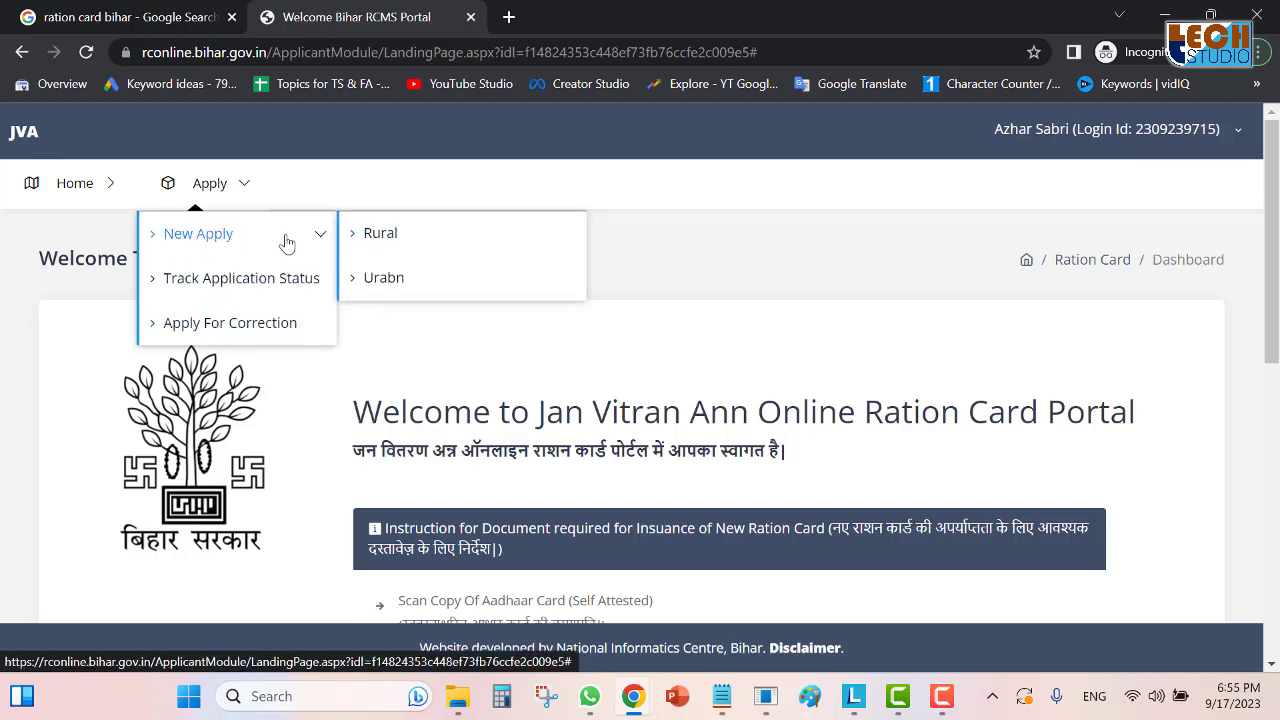
left_click(385, 243)
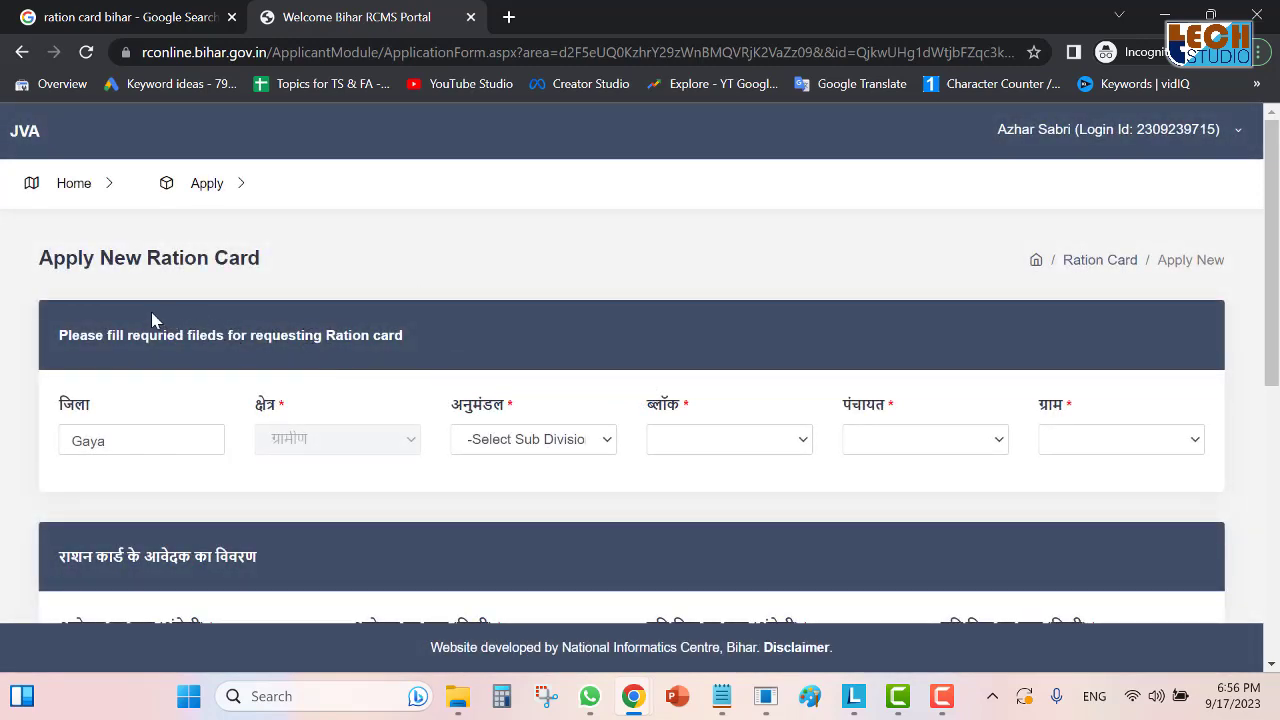
Examine the blank application form's location, applicant, income and bank detail fields.
scroll(140, 320, "down", 2)
scroll(140, 320, "up", 1)
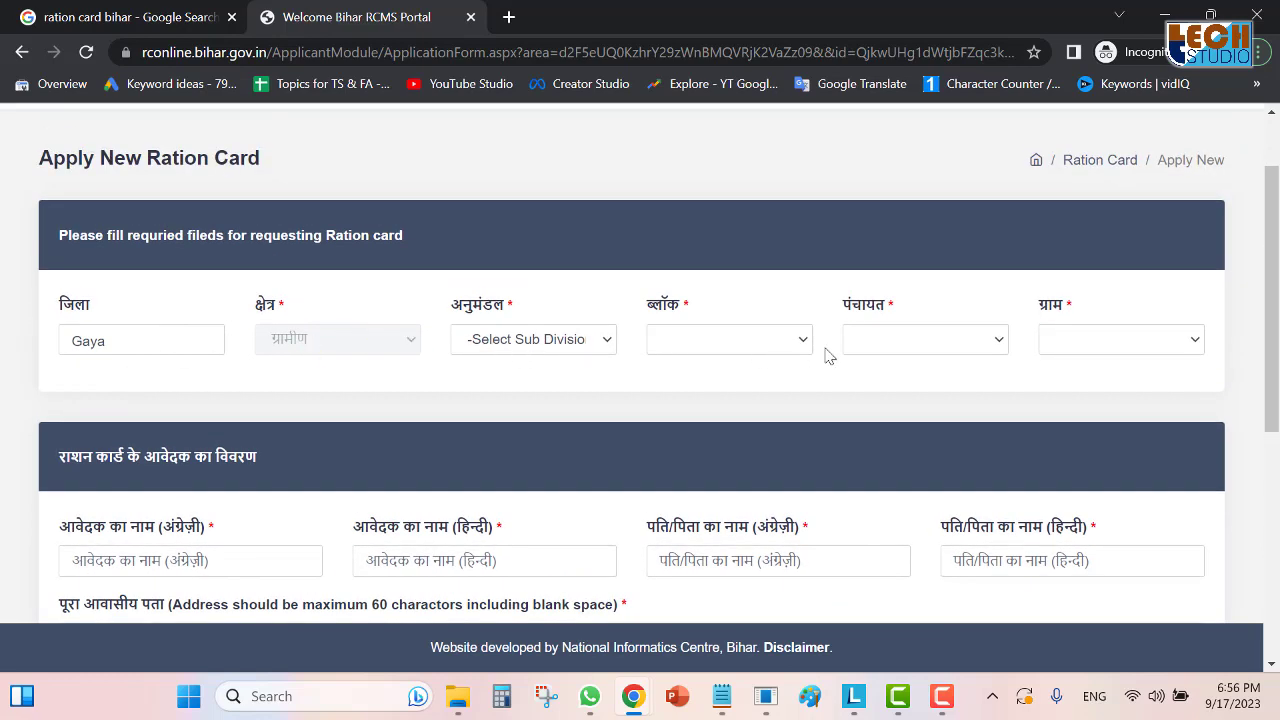
scroll(829, 362, "down", 3)
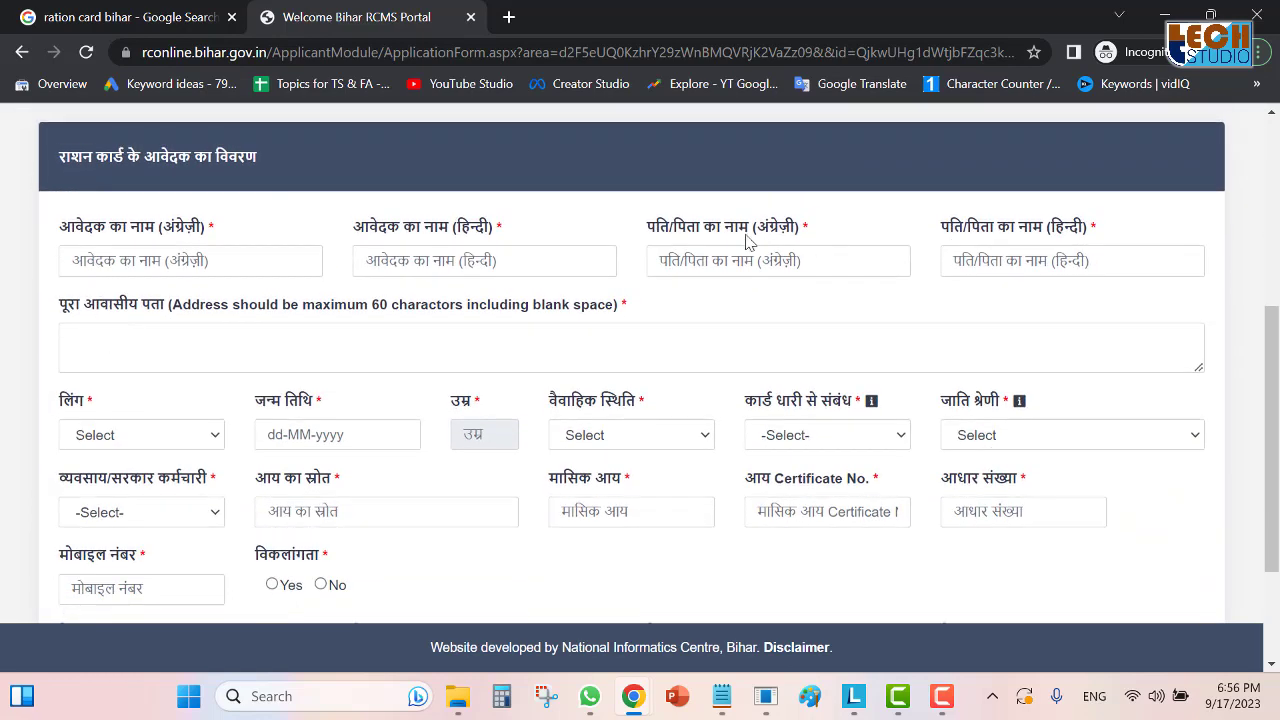
scroll(1010, 255, "down", 2)
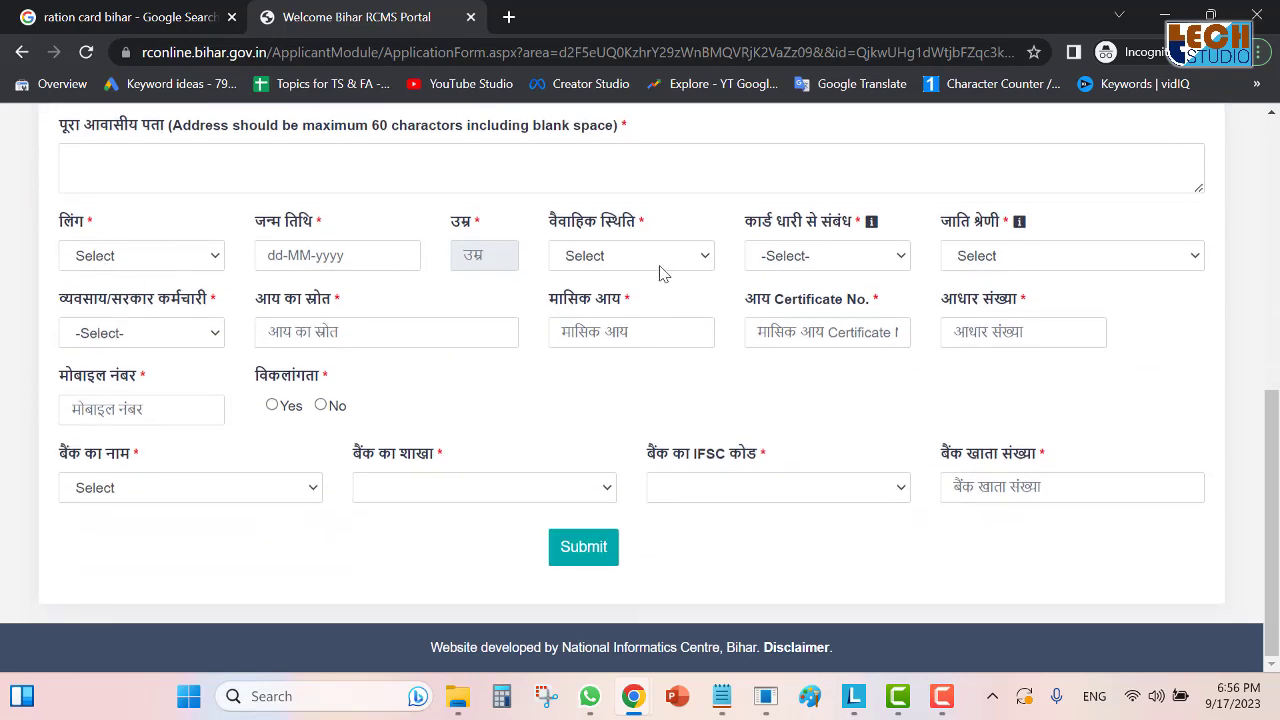
scroll(190, 330, "up", 3)
scroll(190, 330, "up", 3)
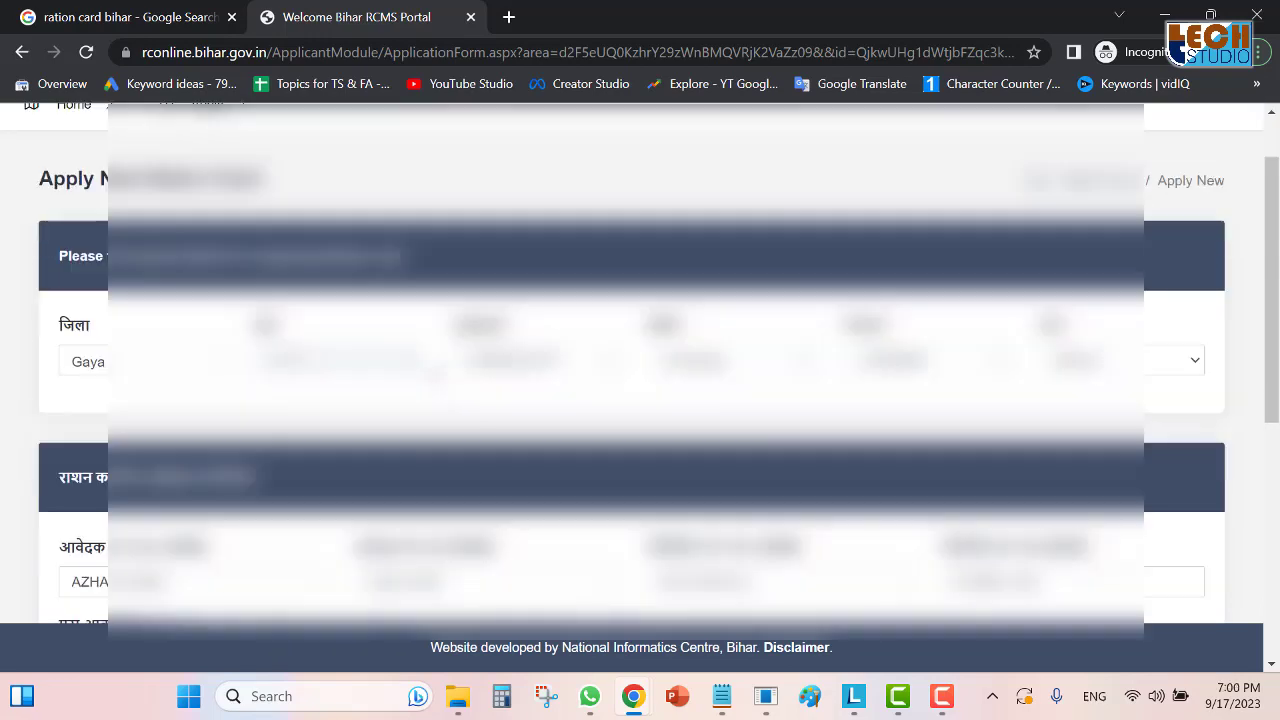
Try to submit the completed ration card application, then read and dismiss the Aadhaar warning.
scroll(640, 360, "down", 5)
scroll(414, 386, "down", 1)
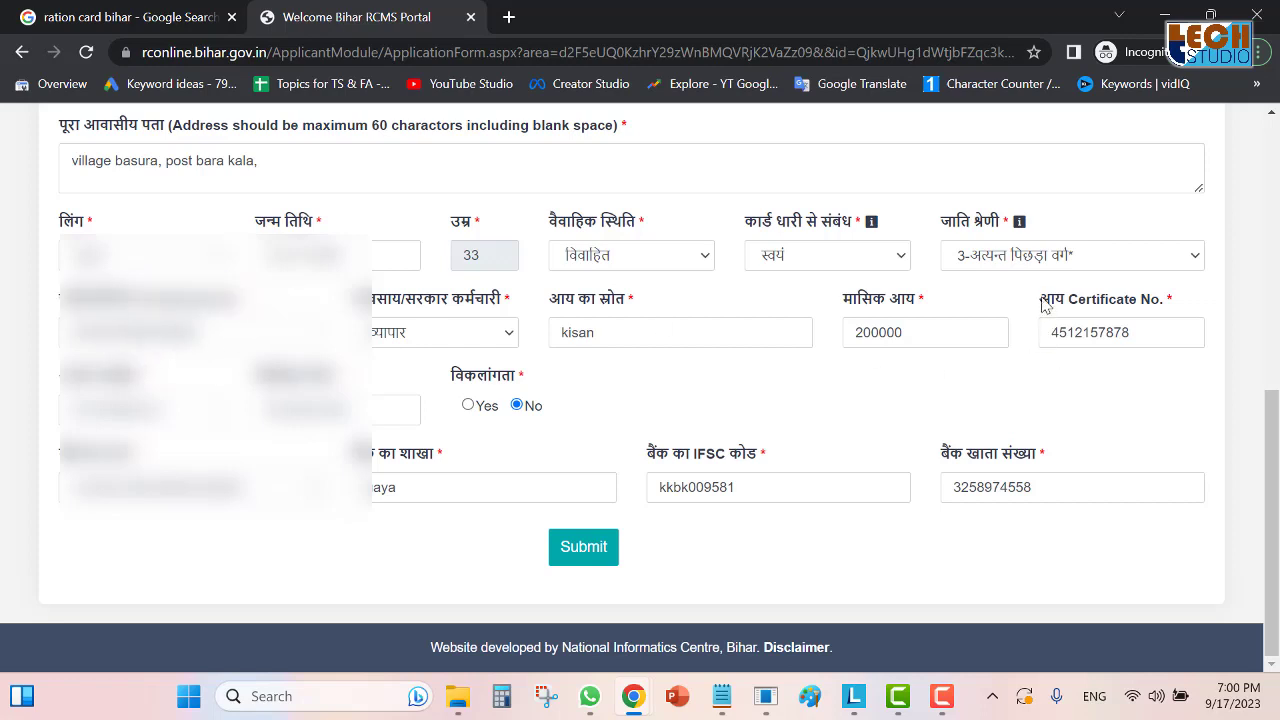
left_click_drag(1040, 299, 1190, 306)
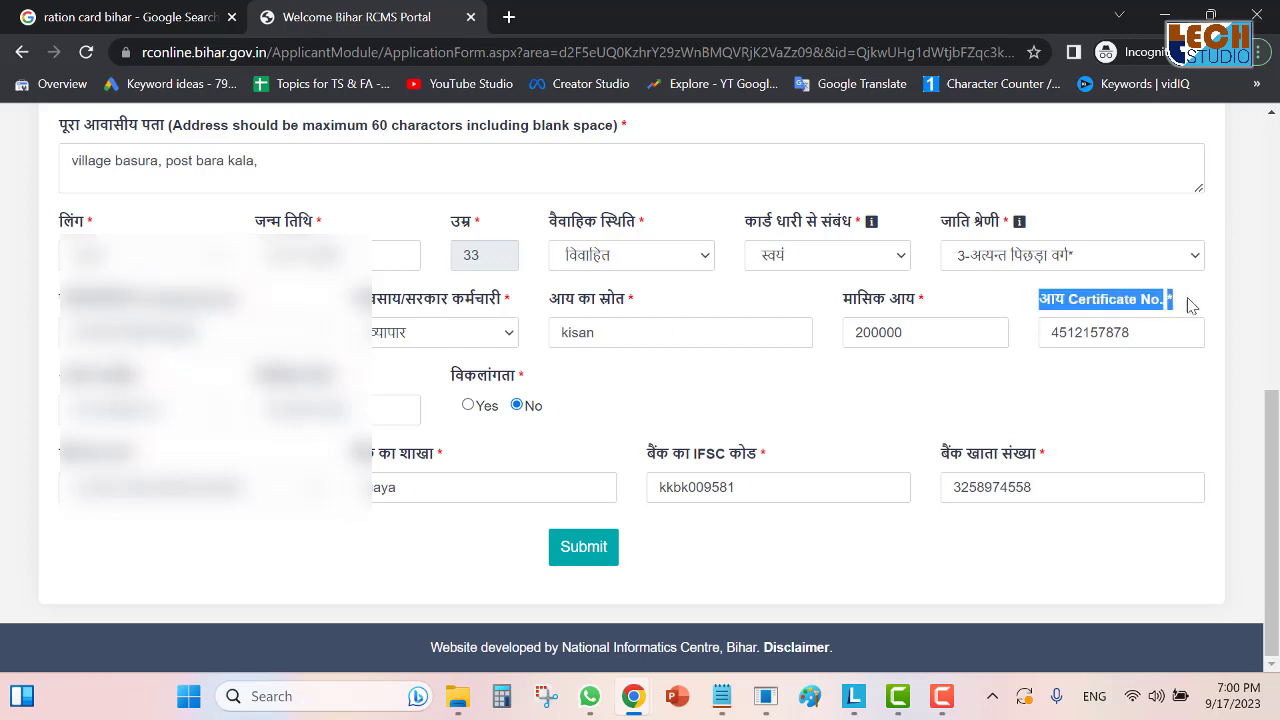
left_click(1100, 303)
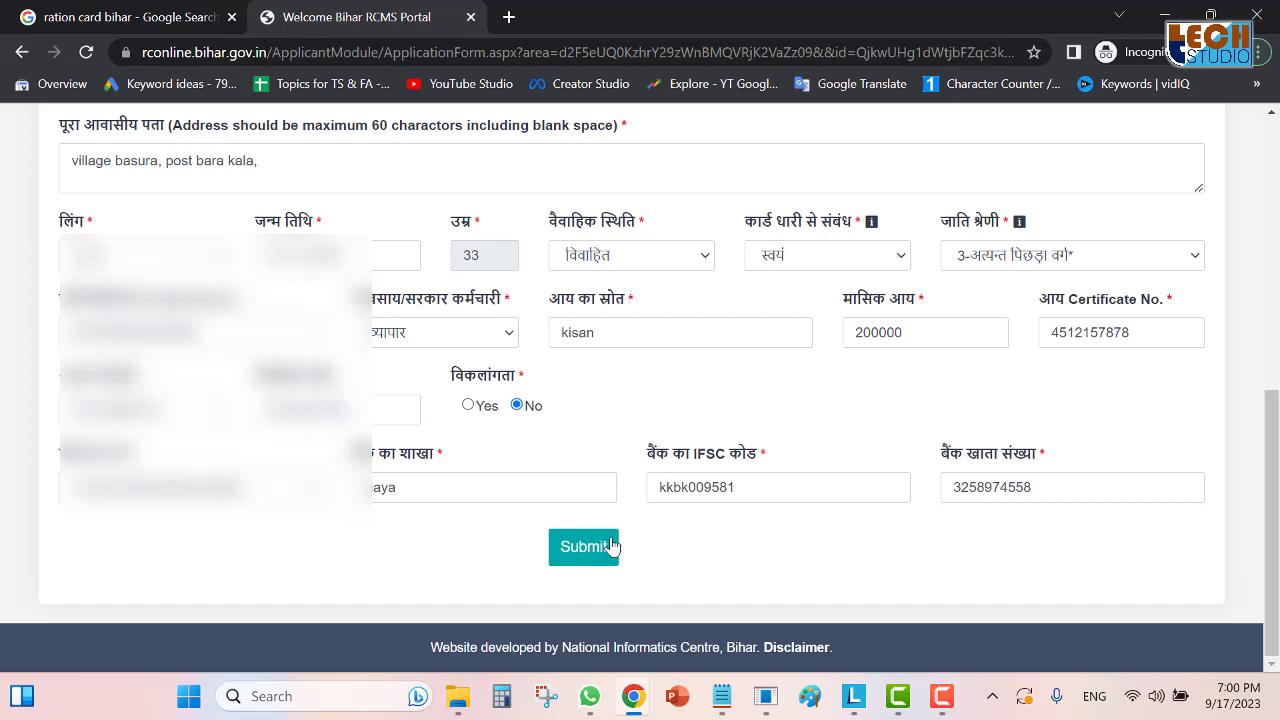
left_click(577, 553)
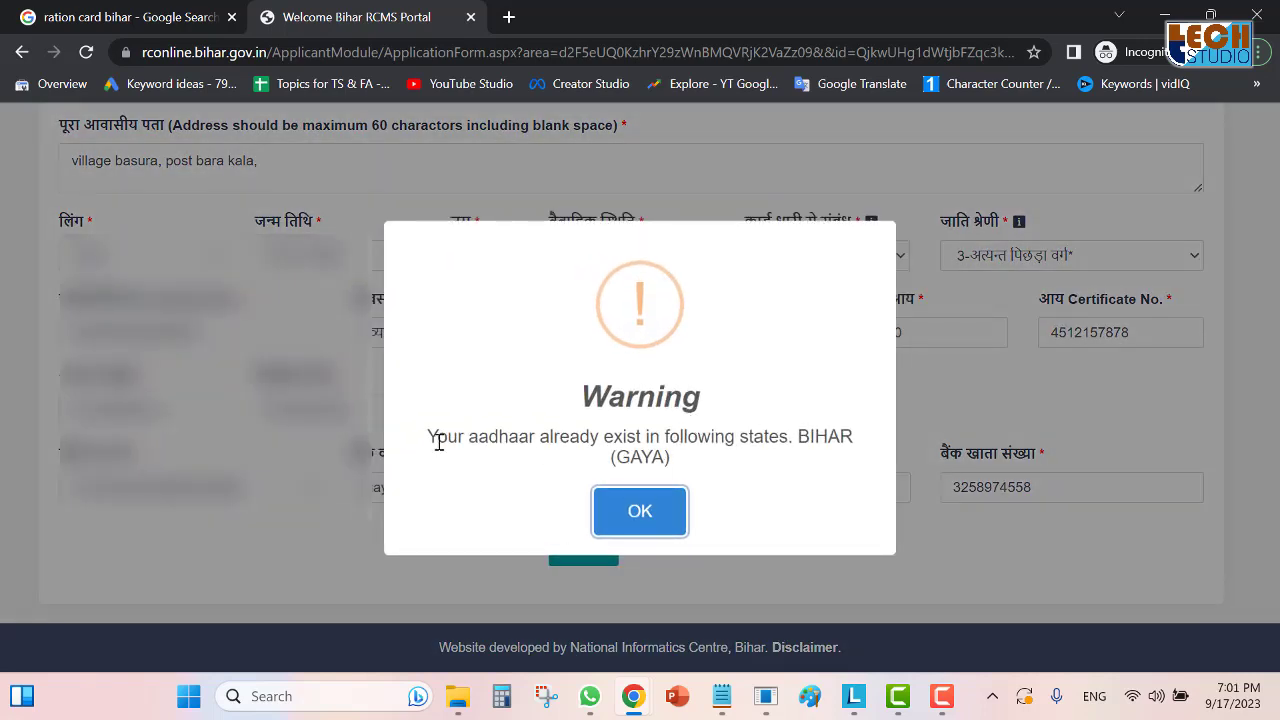
left_click_drag(433, 437, 665, 462)
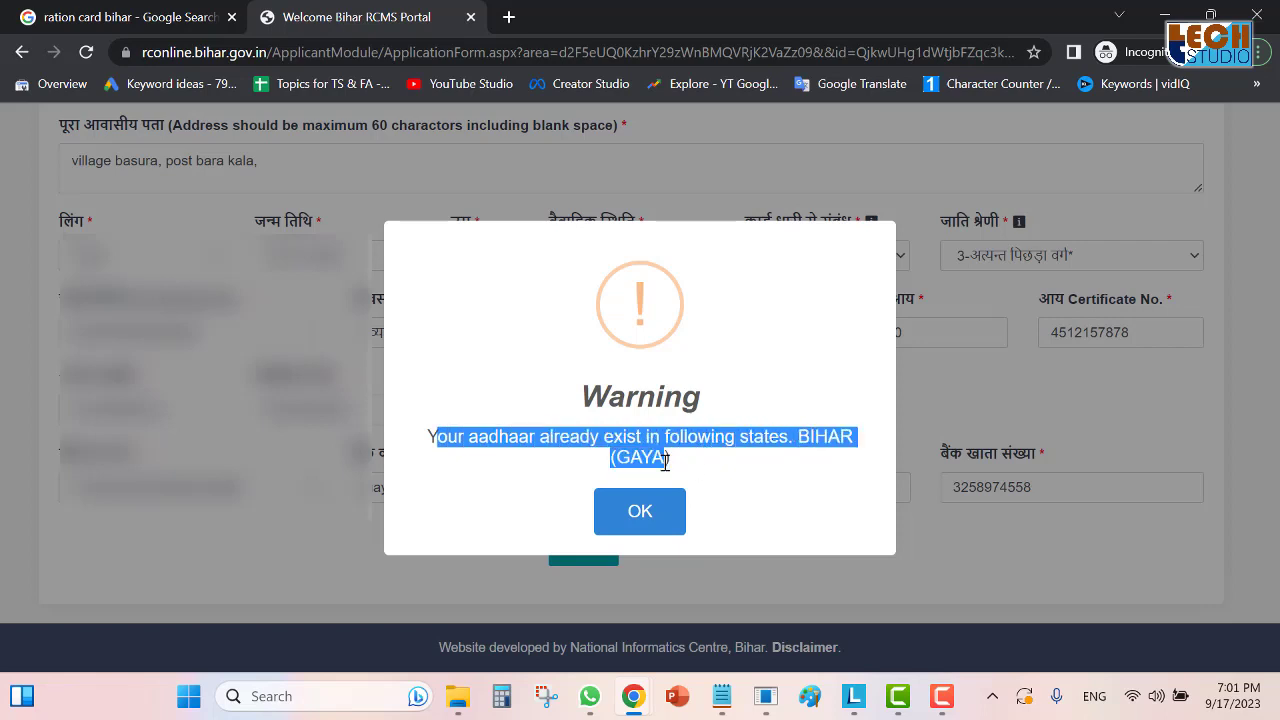
triple_click(543, 443)
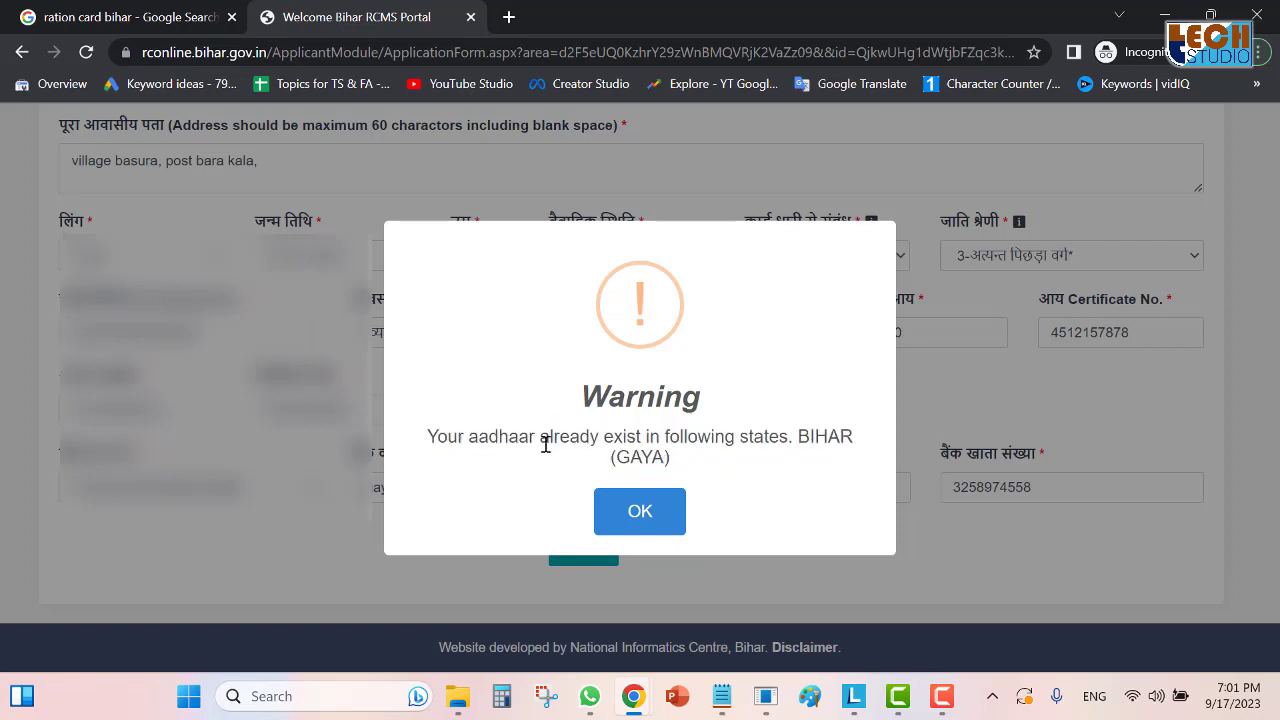
left_click(638, 444)
triple_click(641, 444)
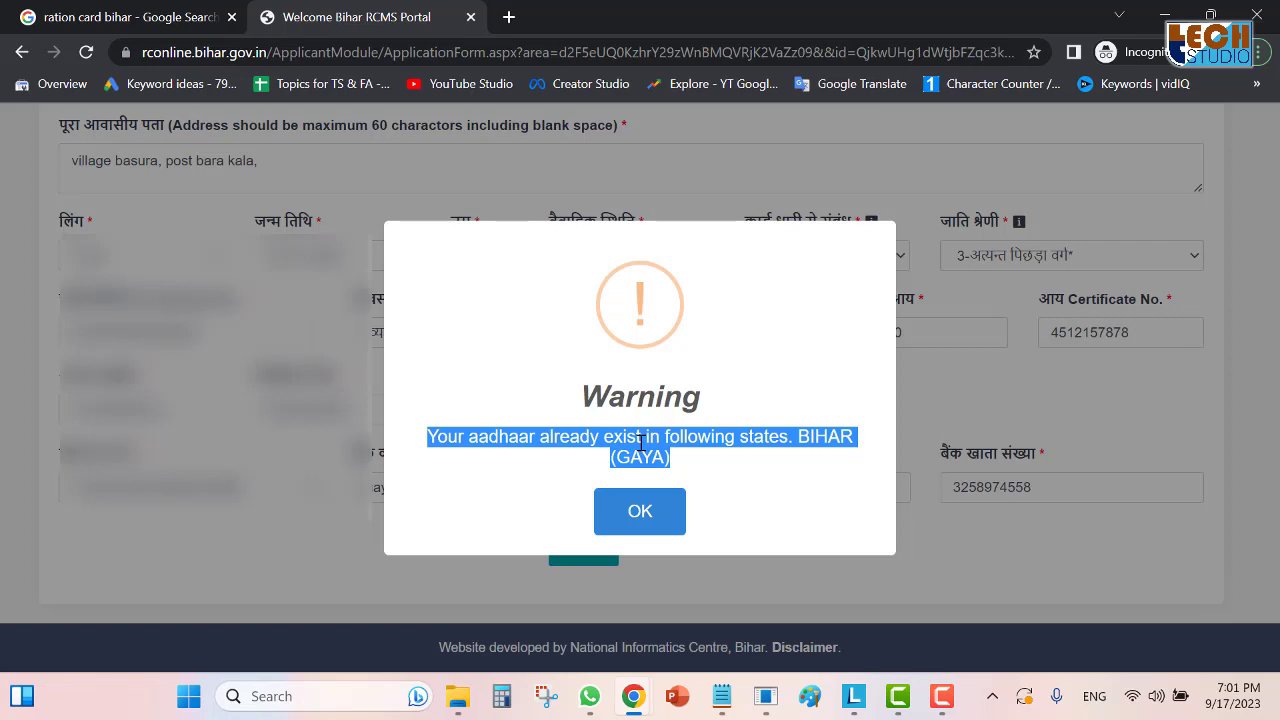
left_click(640, 510)
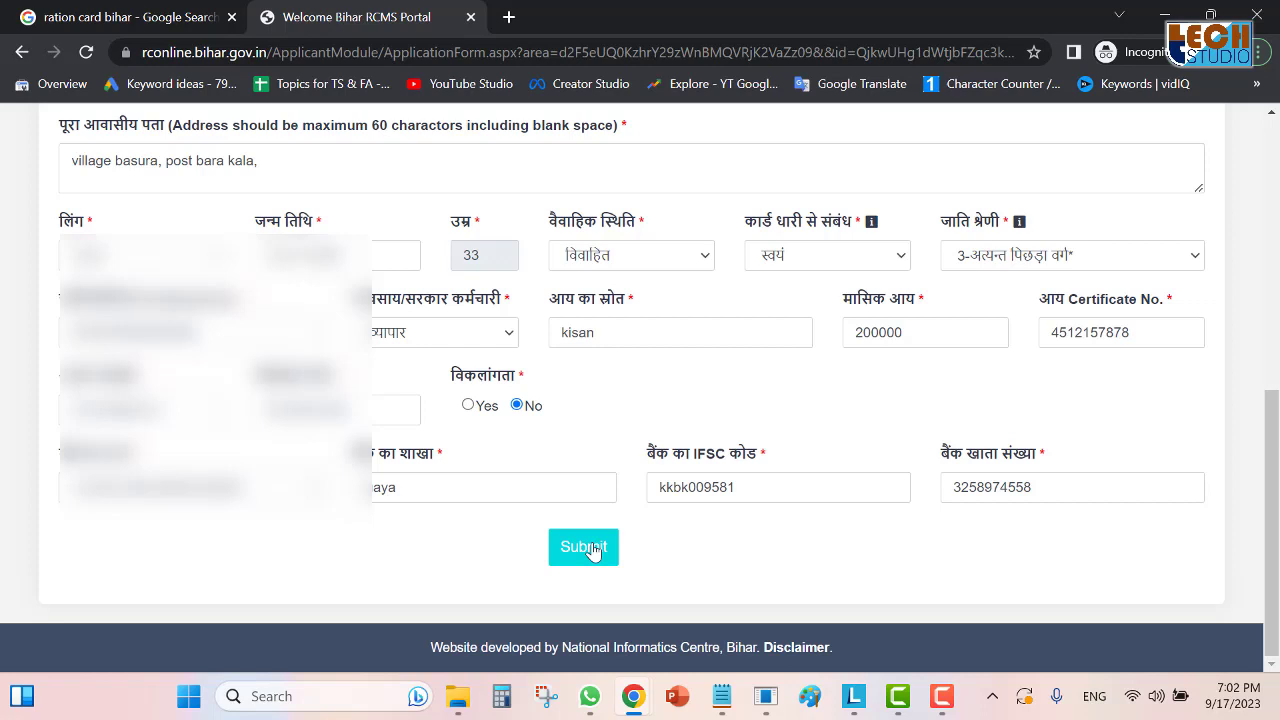
Submit the completed new ration card application again and return to the start of the form.
left_click(590, 548)
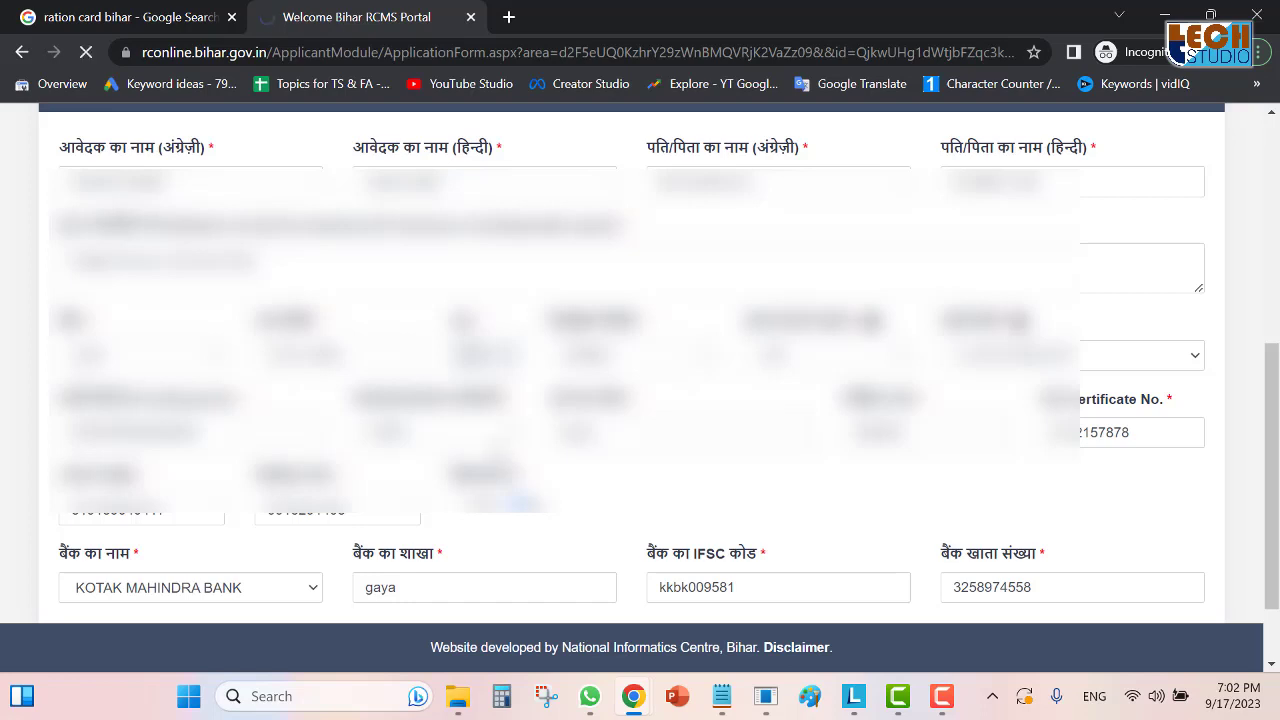
scroll(588, 547, "up", 10)
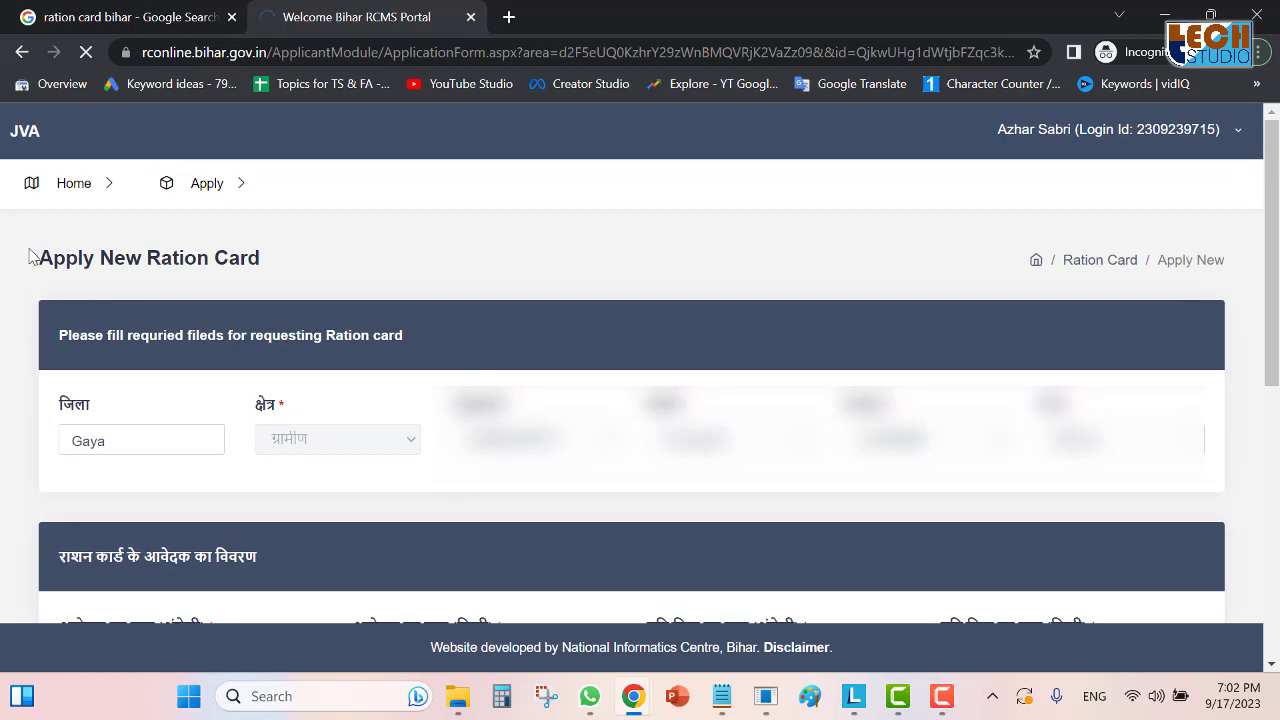
left_click_drag(45, 258, 265, 262)
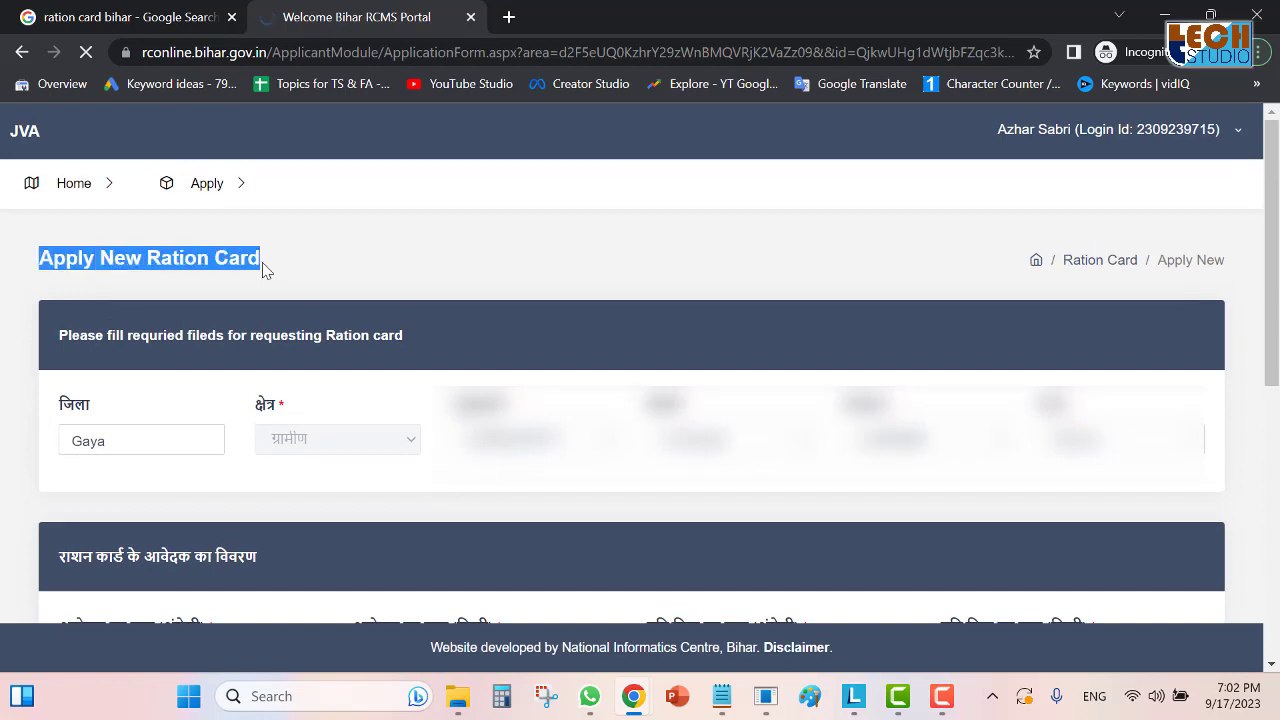
left_click(233, 266)
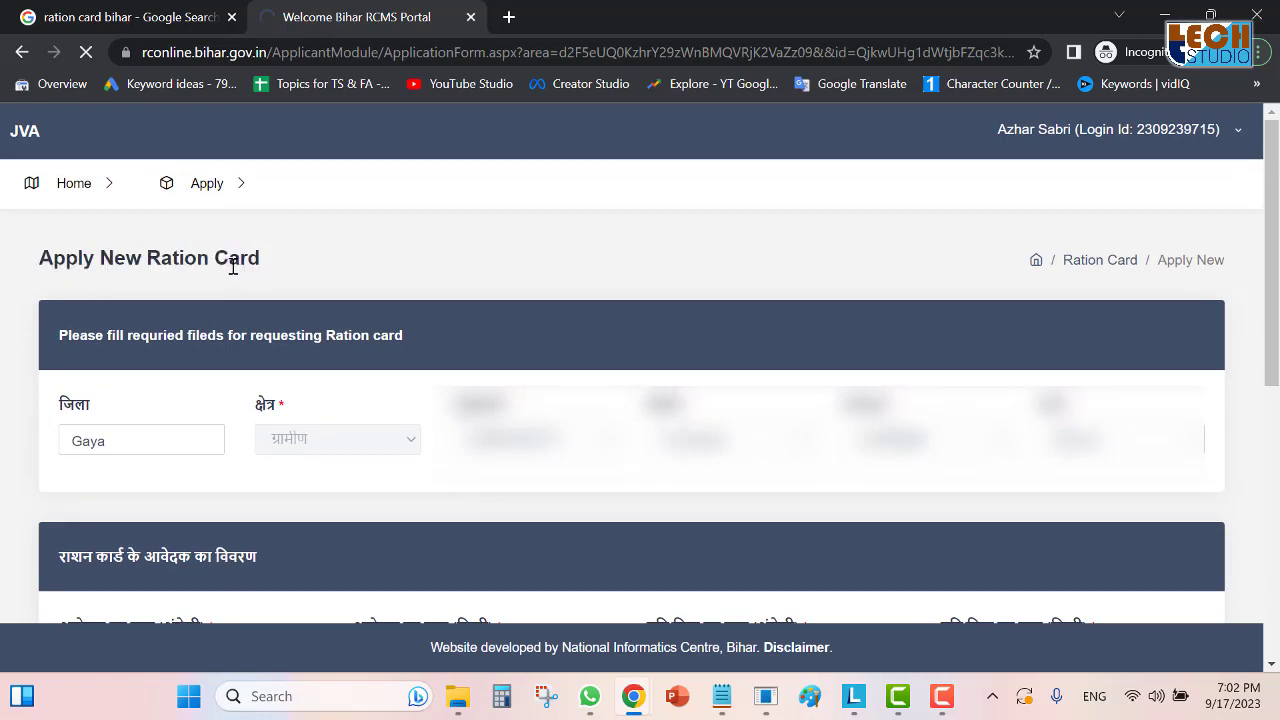